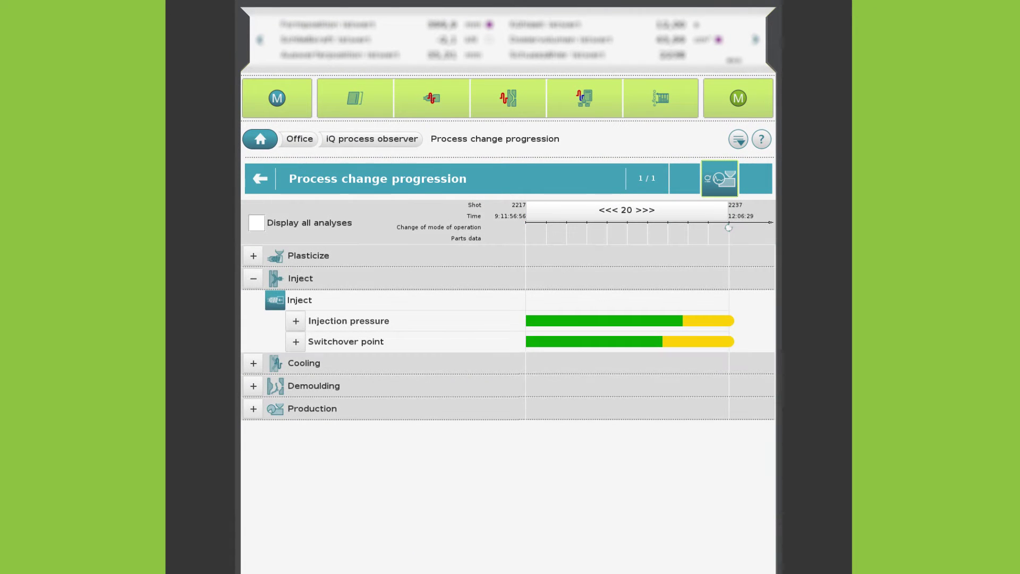
Change the number of shots for display from 20 to 50 and accept.
click(627, 210)
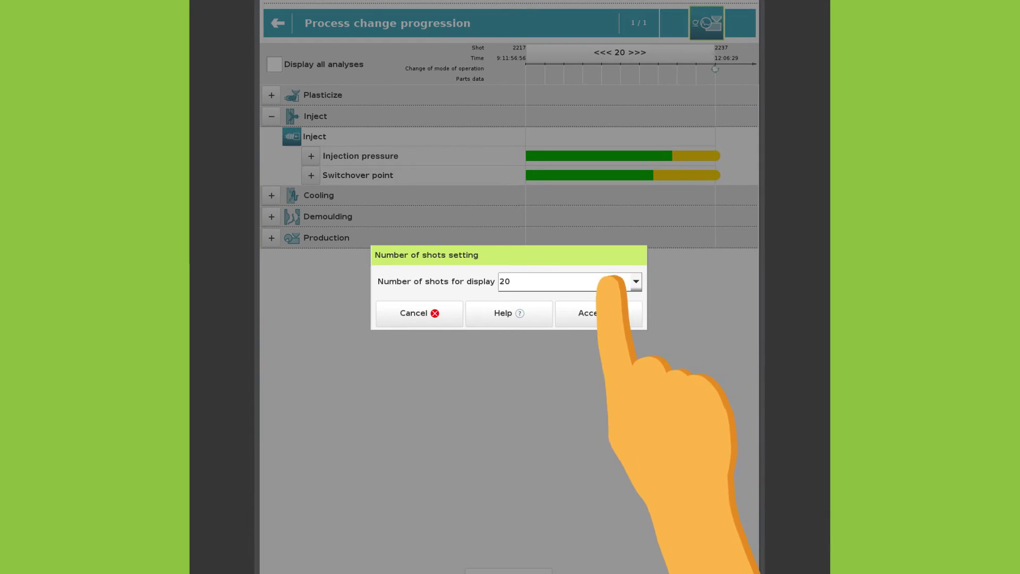
click(643, 456)
click(576, 384)
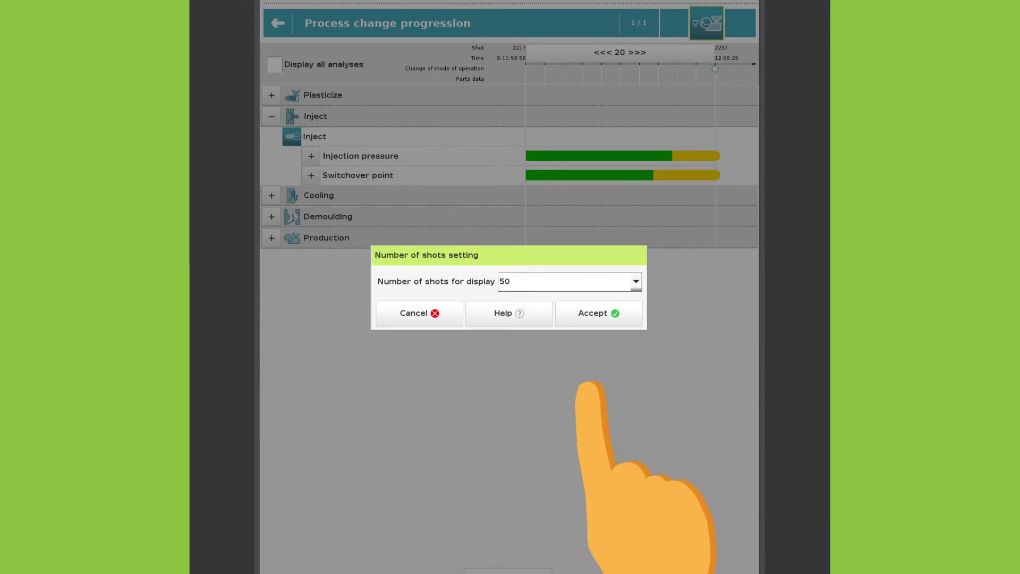
click(596, 313)
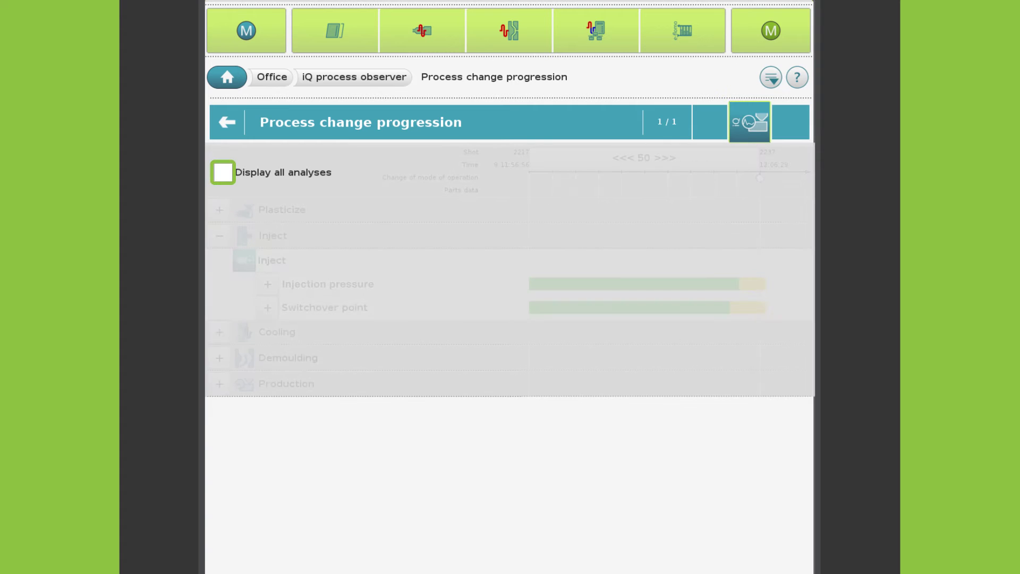
Display all analyses and expand Plasticize > Heating wattage into its zone trends.
click(223, 172)
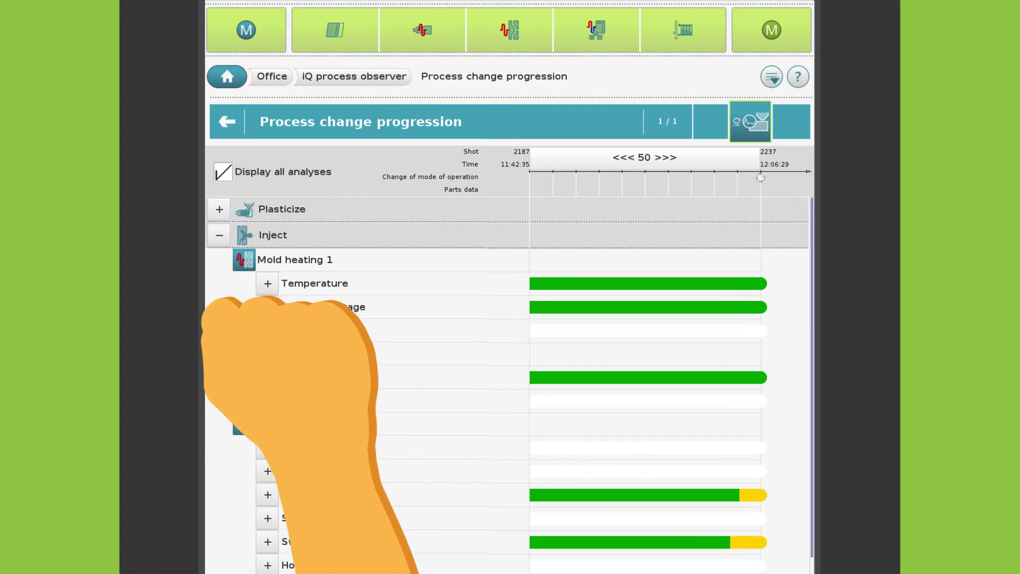
click(219, 208)
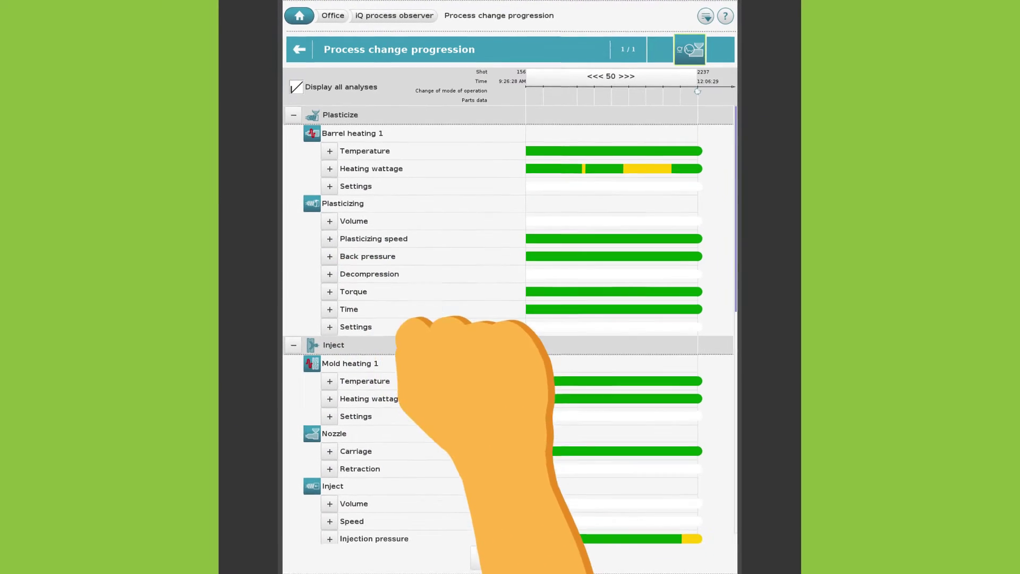
click(329, 169)
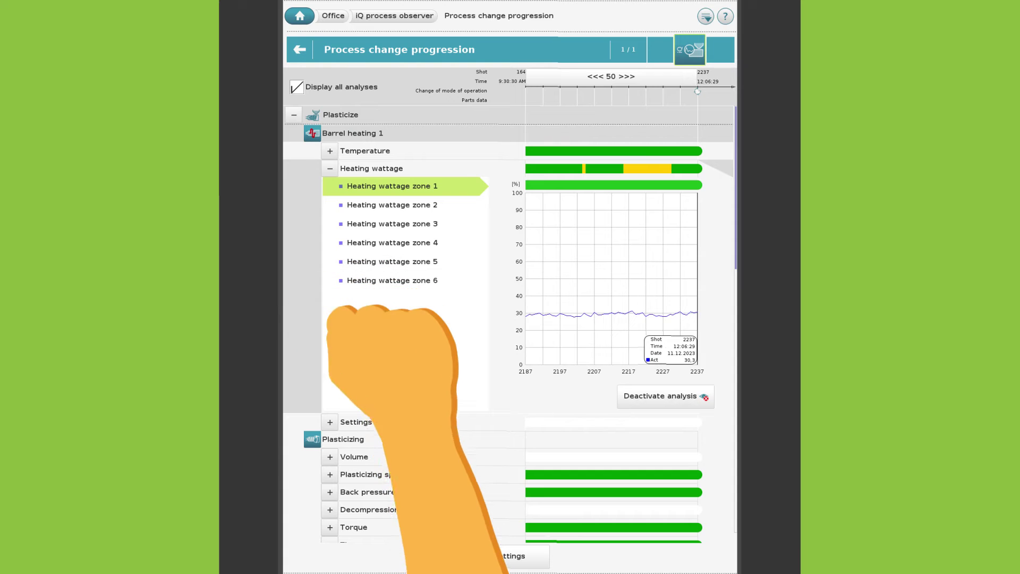
Review Heating wattage zones 2, 5 and 6, then show only flagged analyses with zone 6 selected.
click(340, 205)
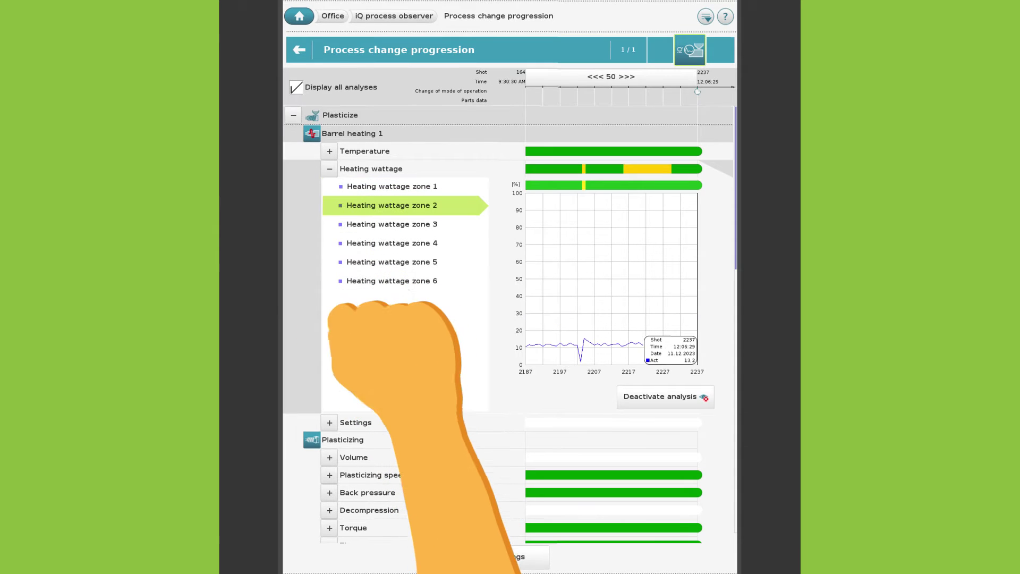
click(355, 263)
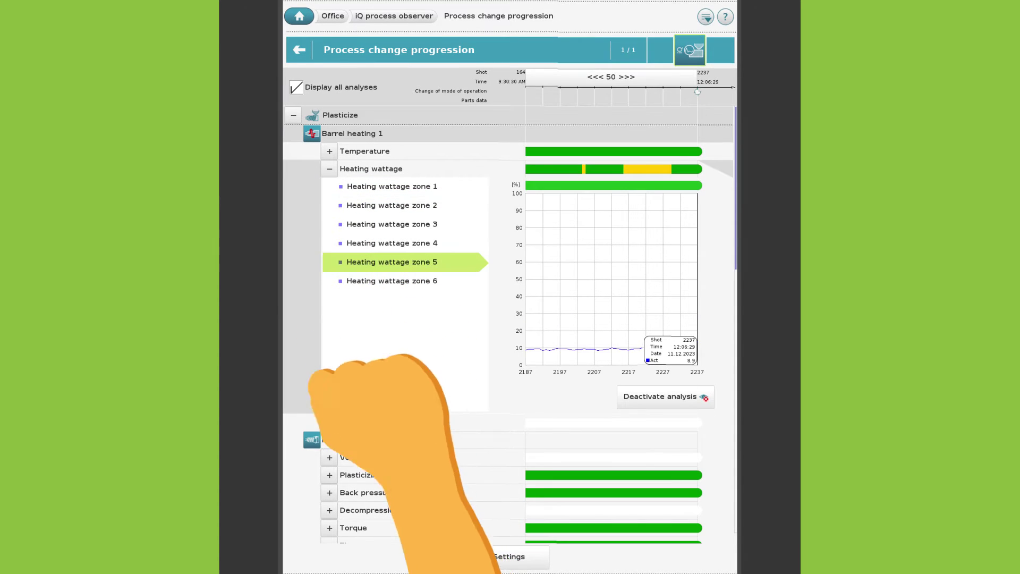
click(344, 282)
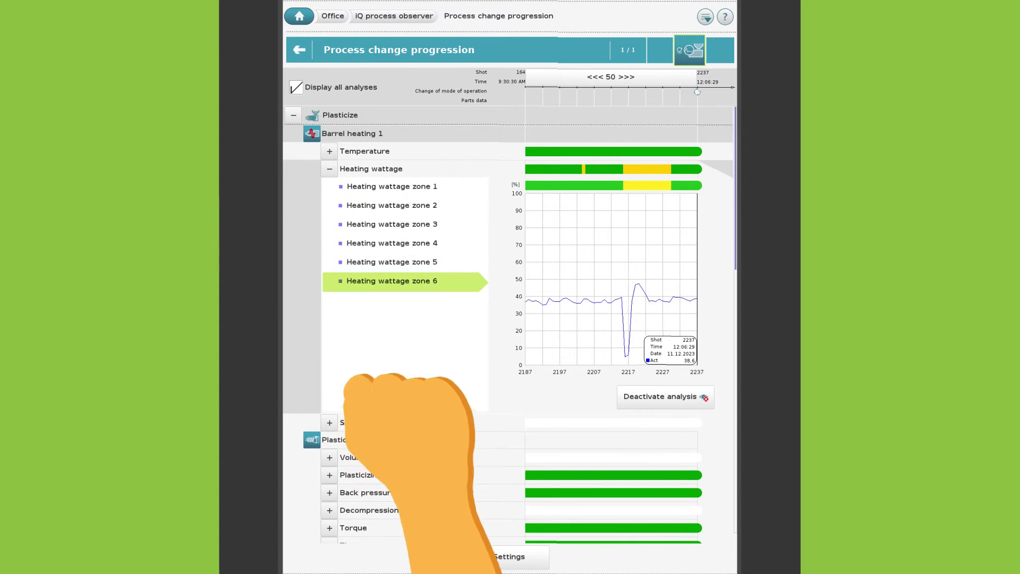
click(340, 205)
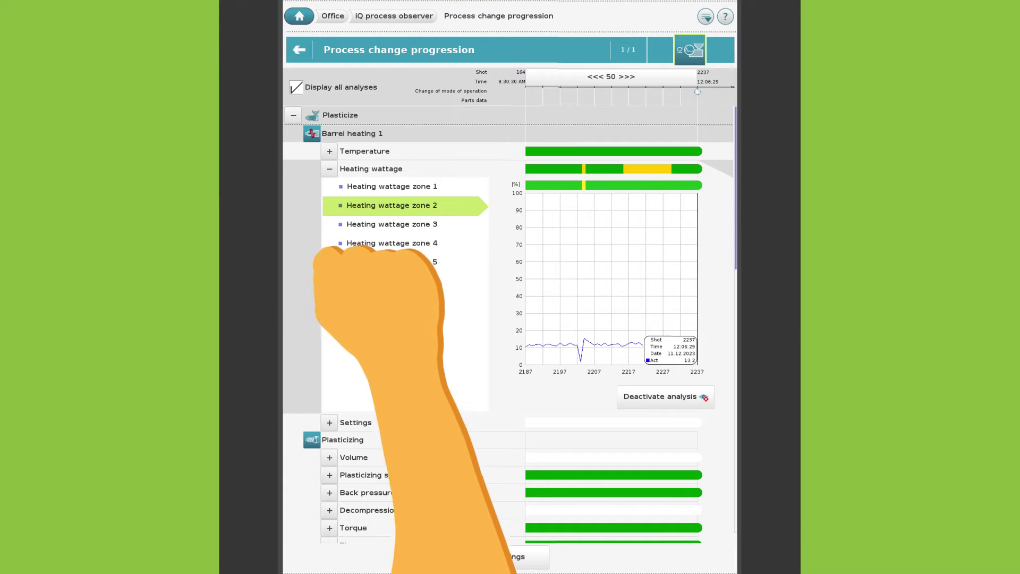
click(295, 87)
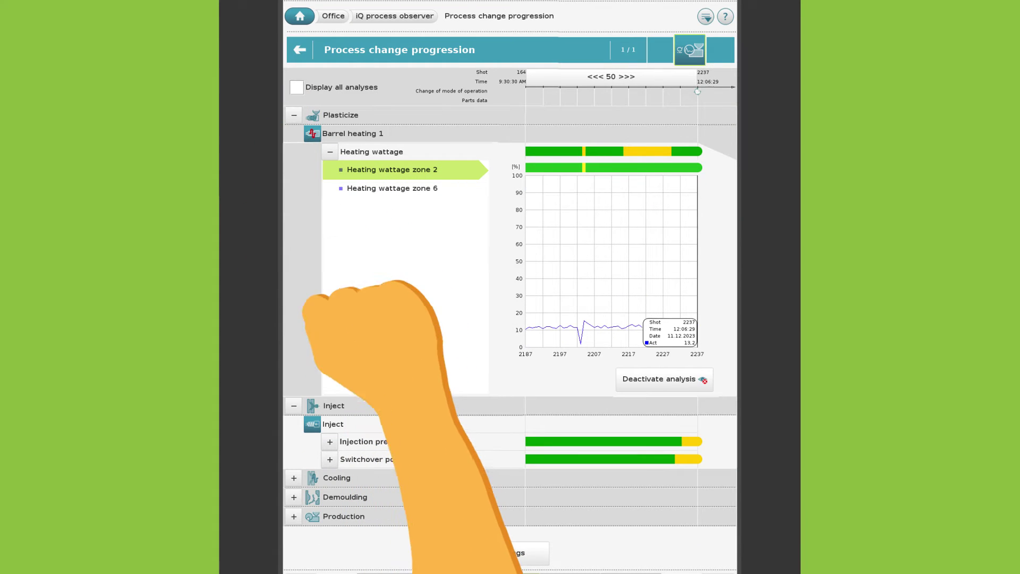
click(351, 187)
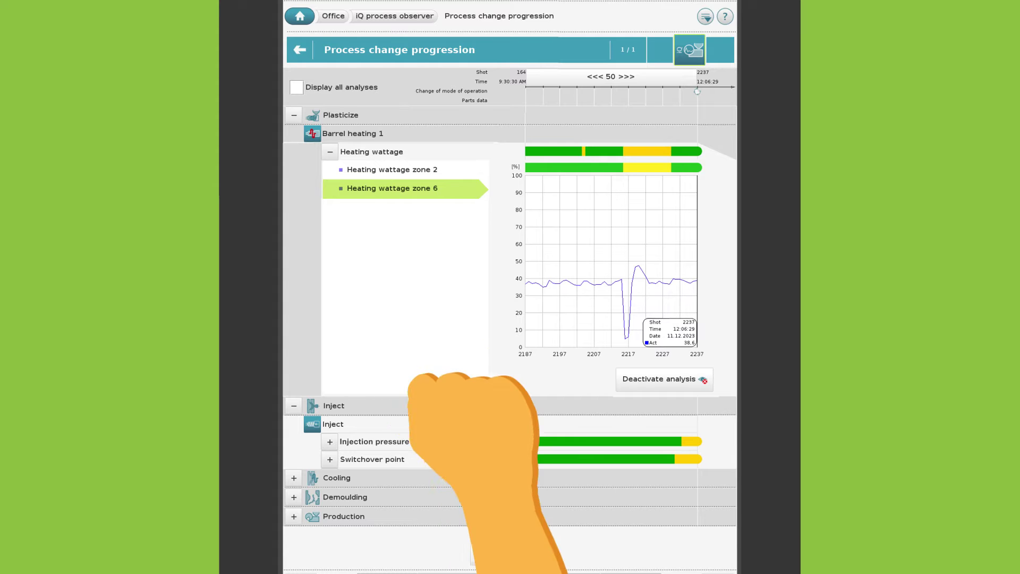
Deactivate the Heating wattage zone 6 analysis and confirm.
click(661, 376)
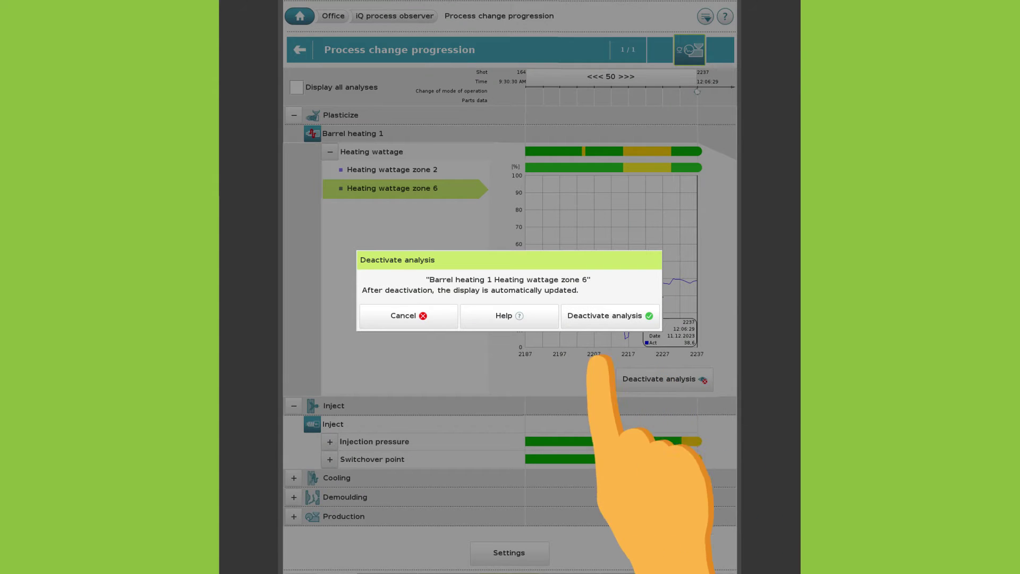
click(610, 315)
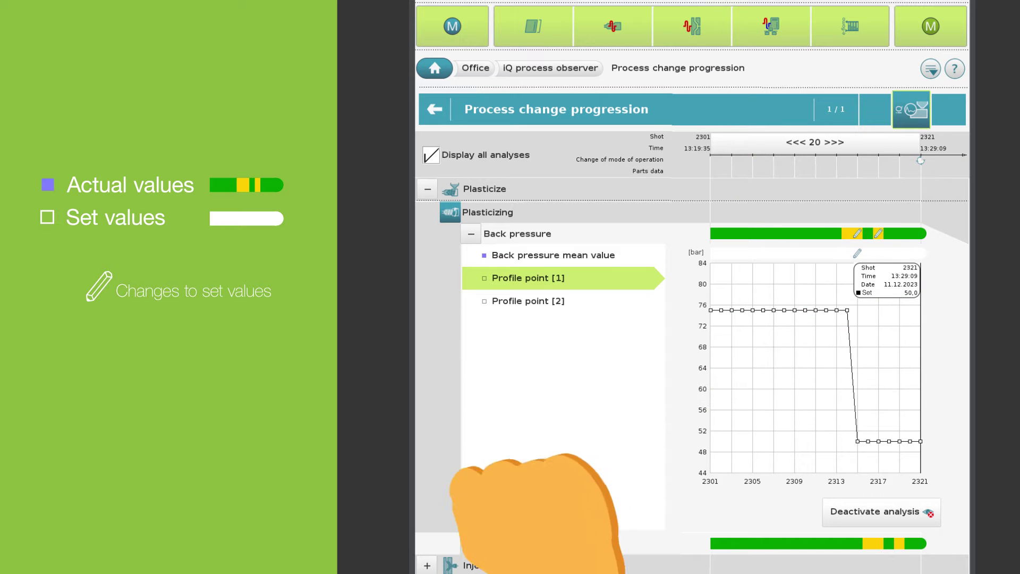
Show the Back pressure Profile point [2] set-value trend.
click(477, 298)
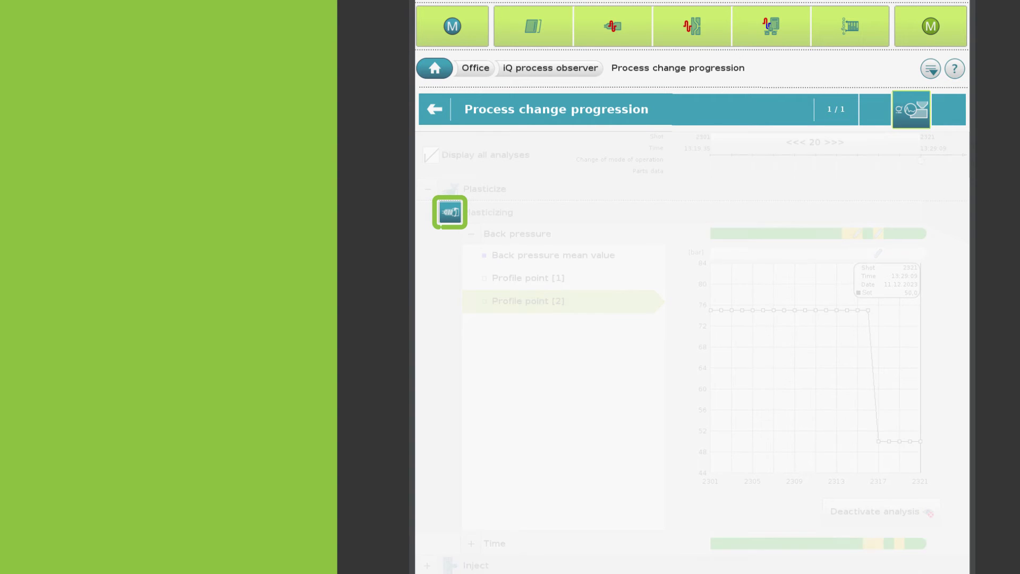
Visit the Plasticizing settings page, then return to Process change progression.
click(450, 212)
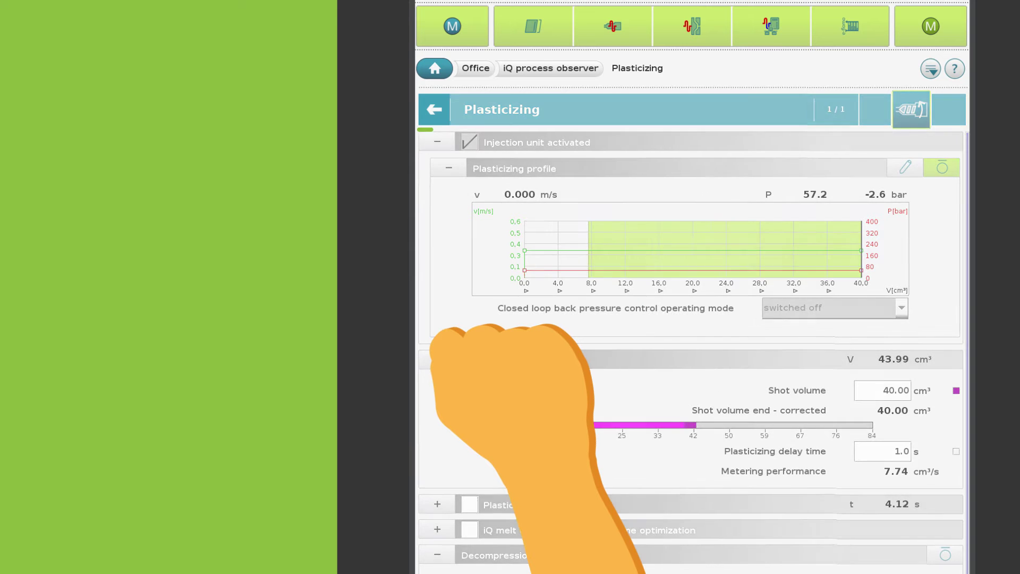
click(435, 109)
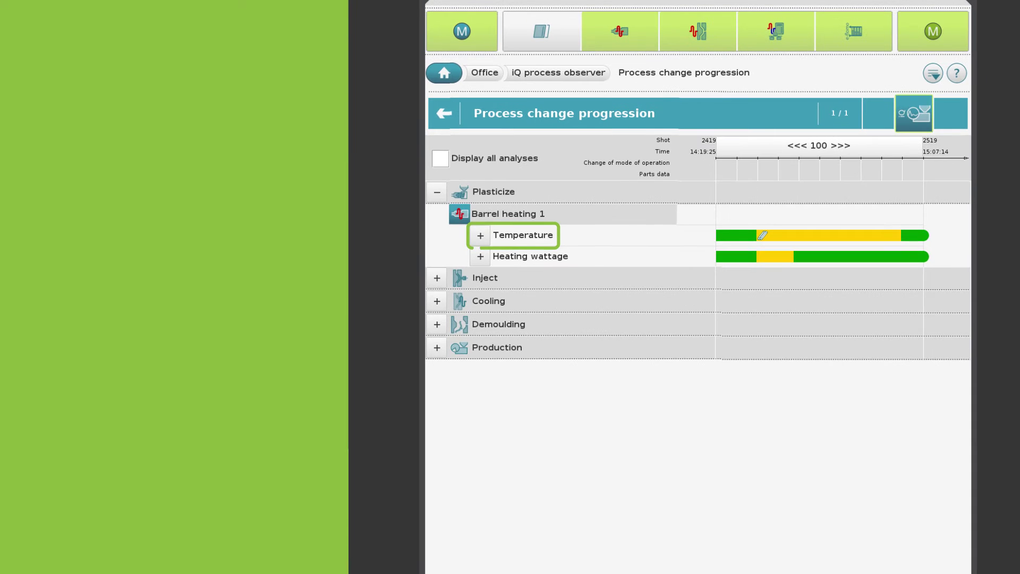
Expand Barrel heating 1 Temperature and view the Temperature zone 5 chart.
click(480, 234)
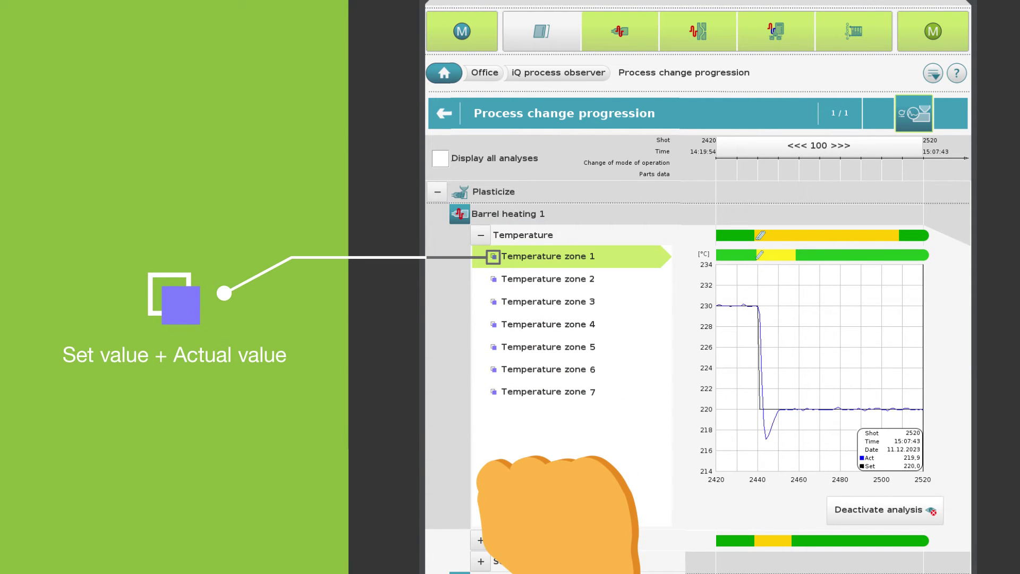
click(510, 347)
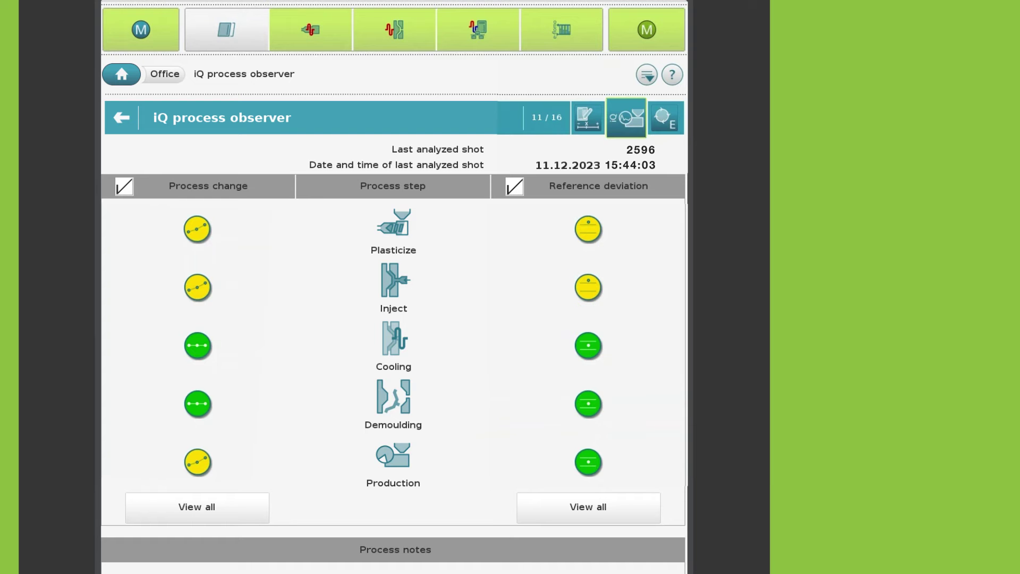
Open the yellow Reference deviation details for Inject.
click(588, 287)
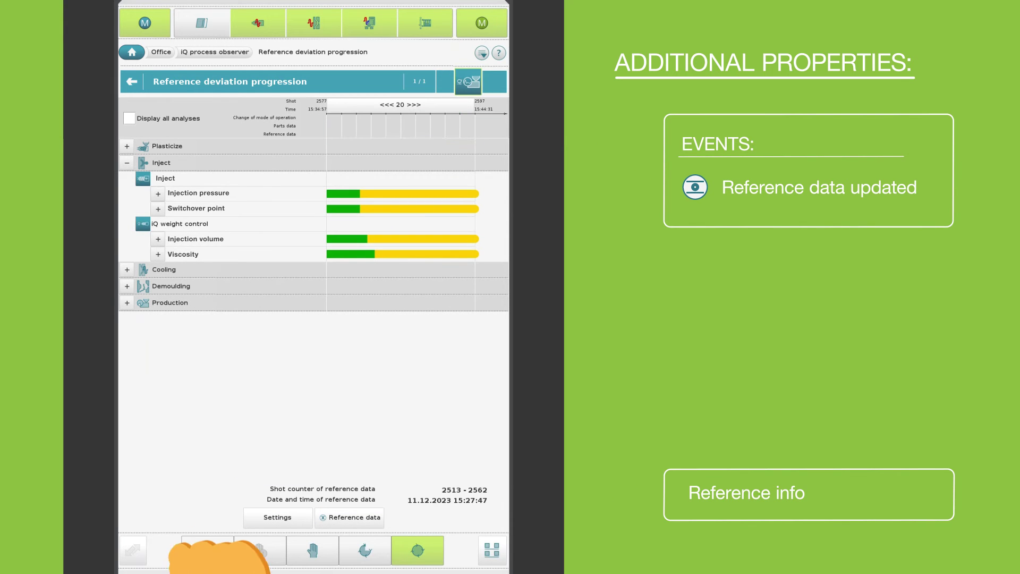
Expand the Viscosity row to display its change chart with thresholds.
click(158, 254)
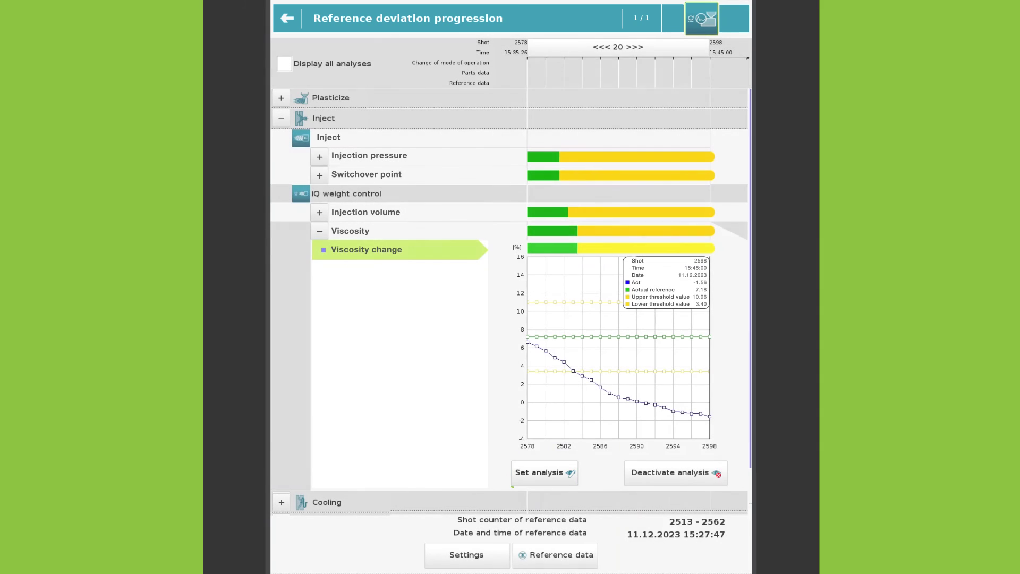
Set the viscosity change Reference for actual value to -2,00 % and accept.
click(544, 472)
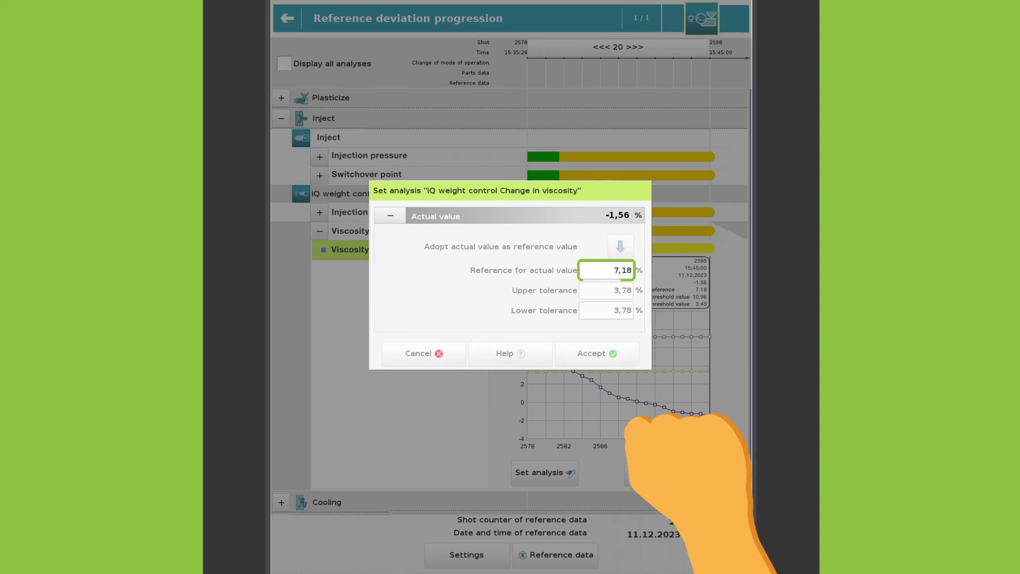
click(606, 270)
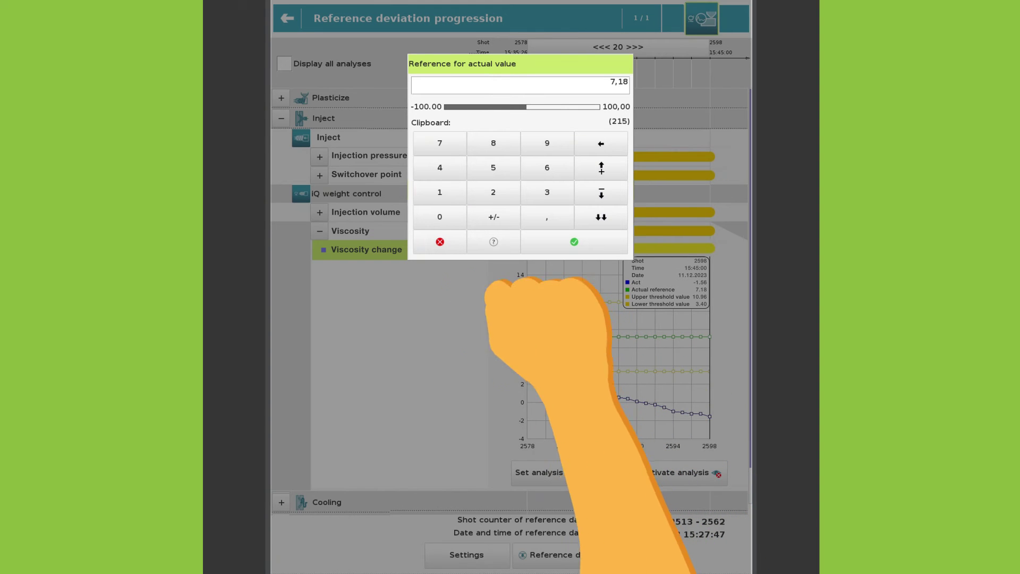
click(493, 216)
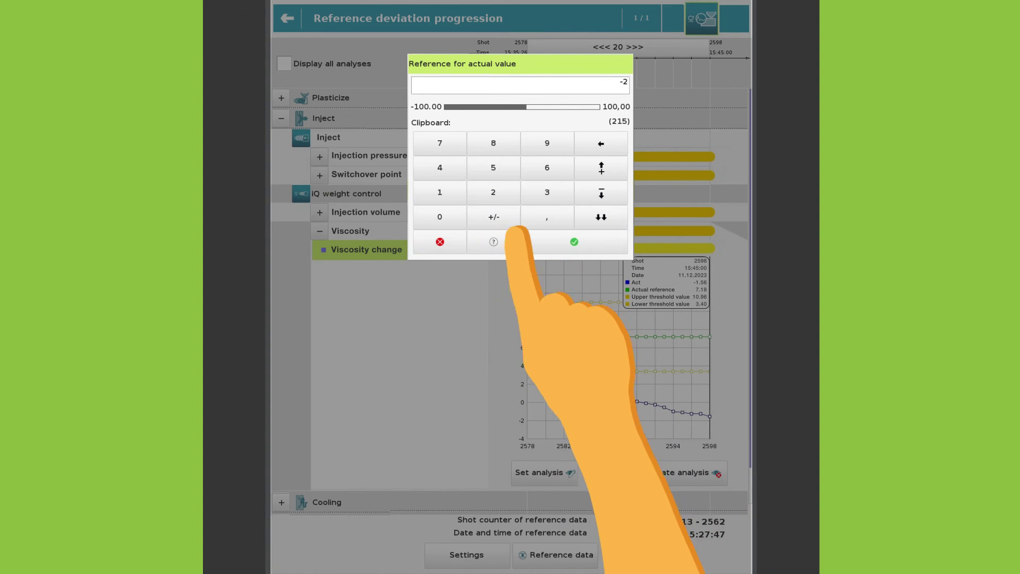
click(606, 243)
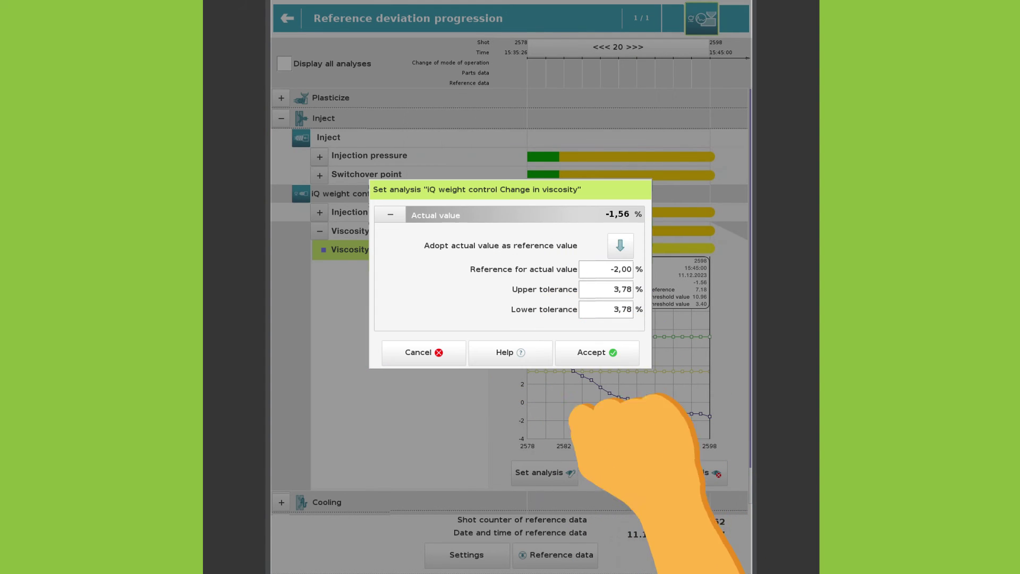
click(597, 352)
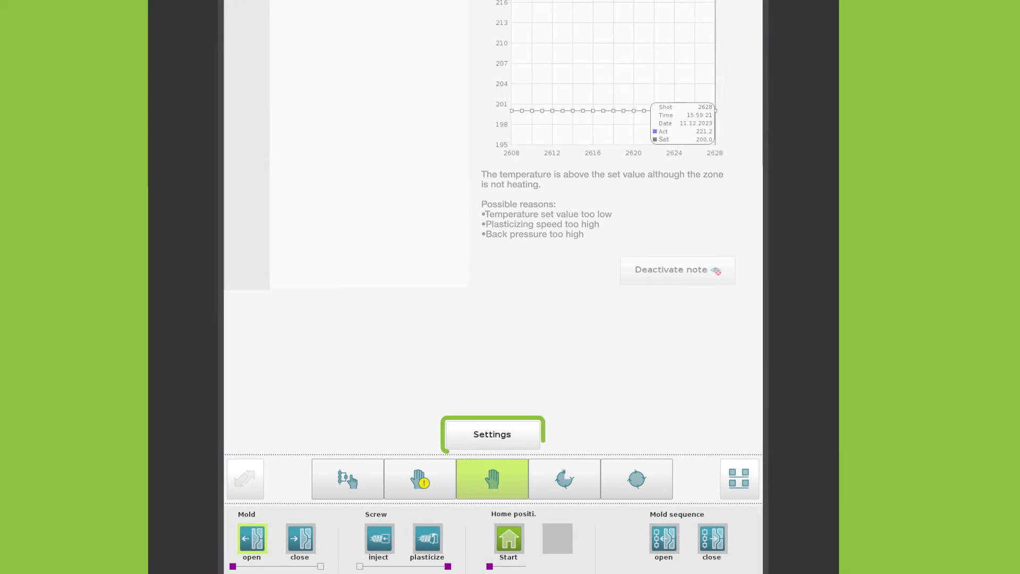
In Process notes settings, set 'Action when a process note appears' to Alarm.
click(492, 434)
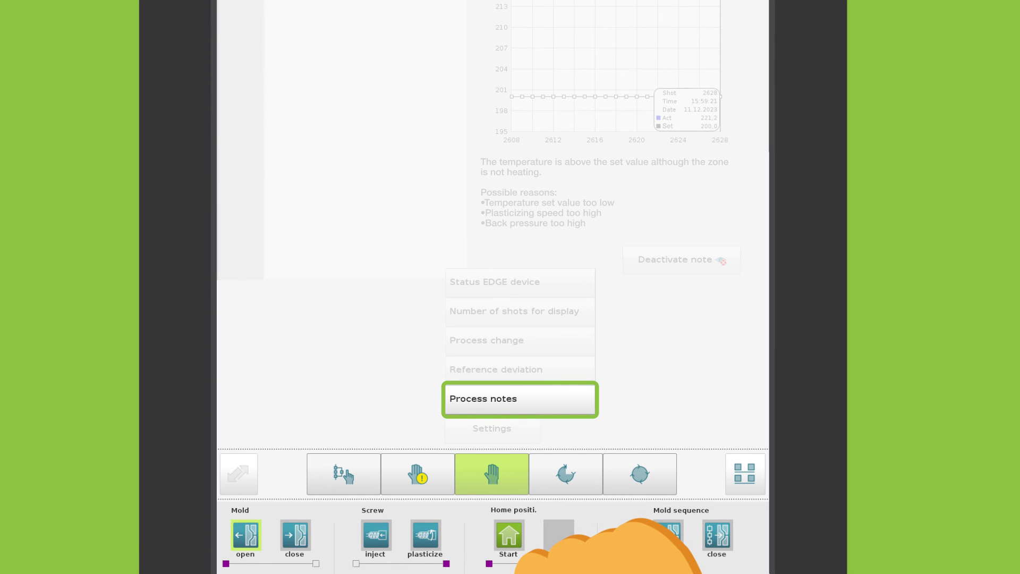
click(510, 399)
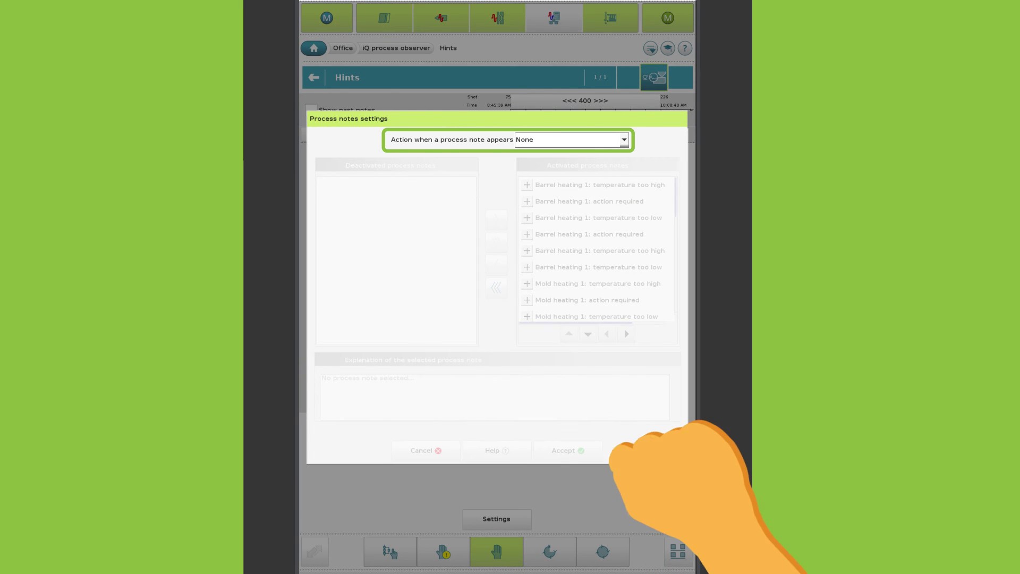
click(616, 139)
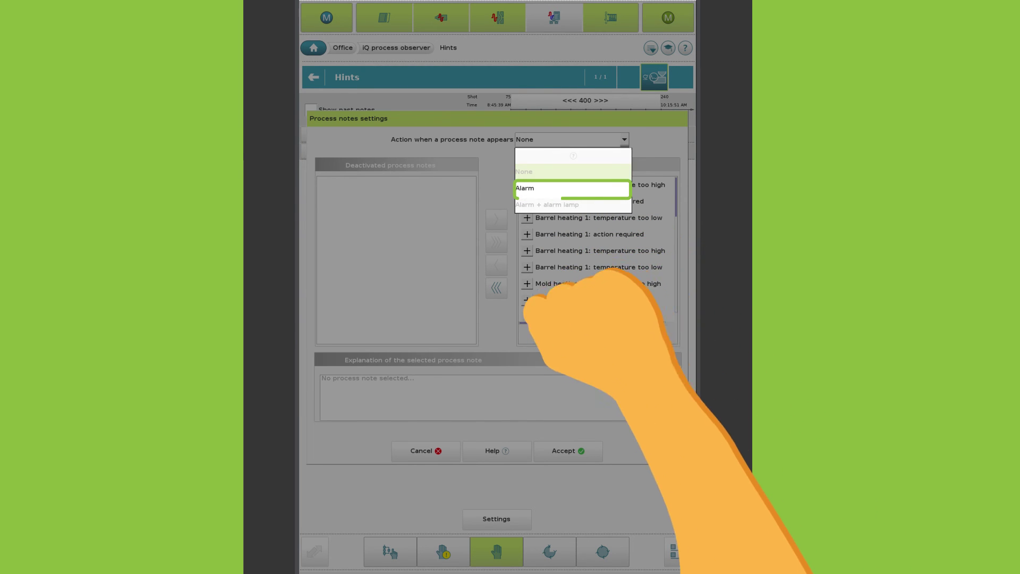
click(574, 188)
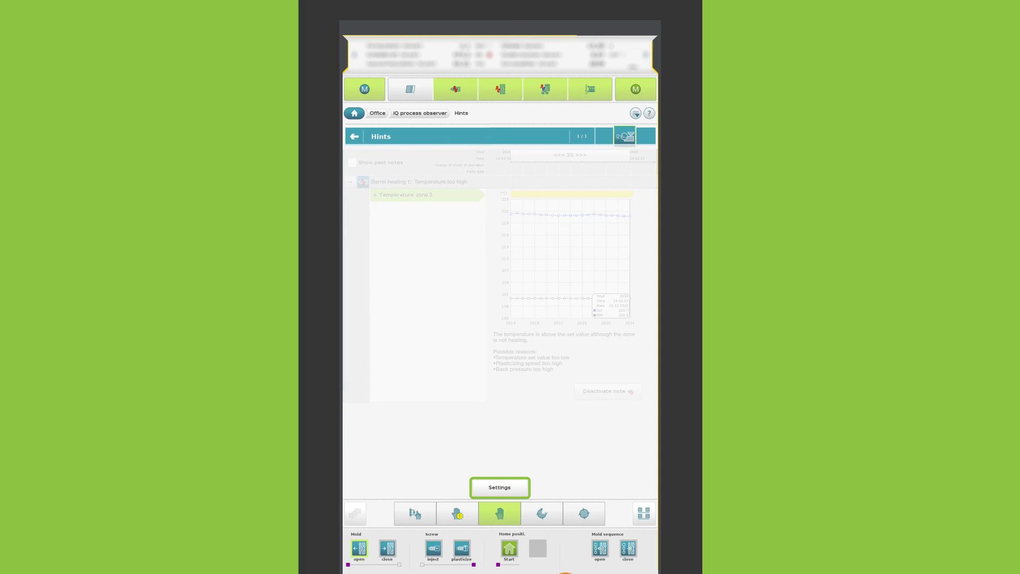
Reopen the settings menu from the Barrel heating 1 Hints page to reach Process notes.
click(500, 487)
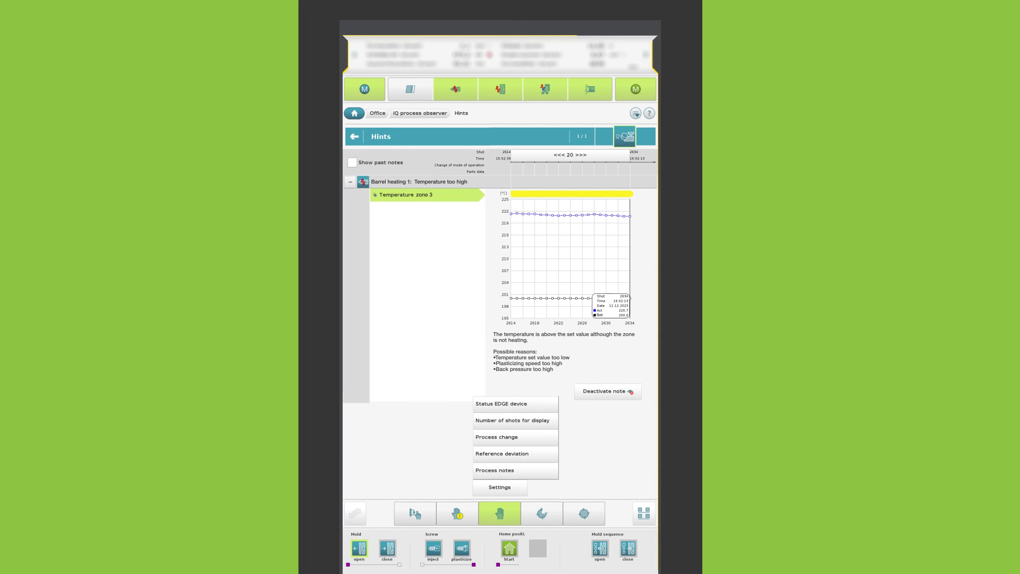